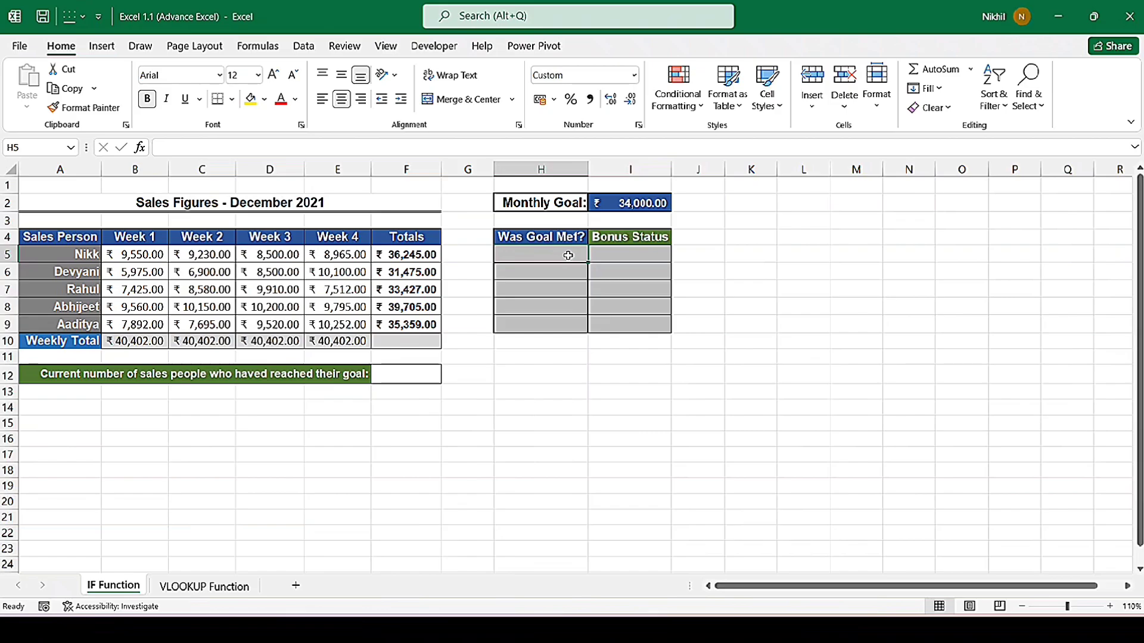
pyautogui.write('=if')
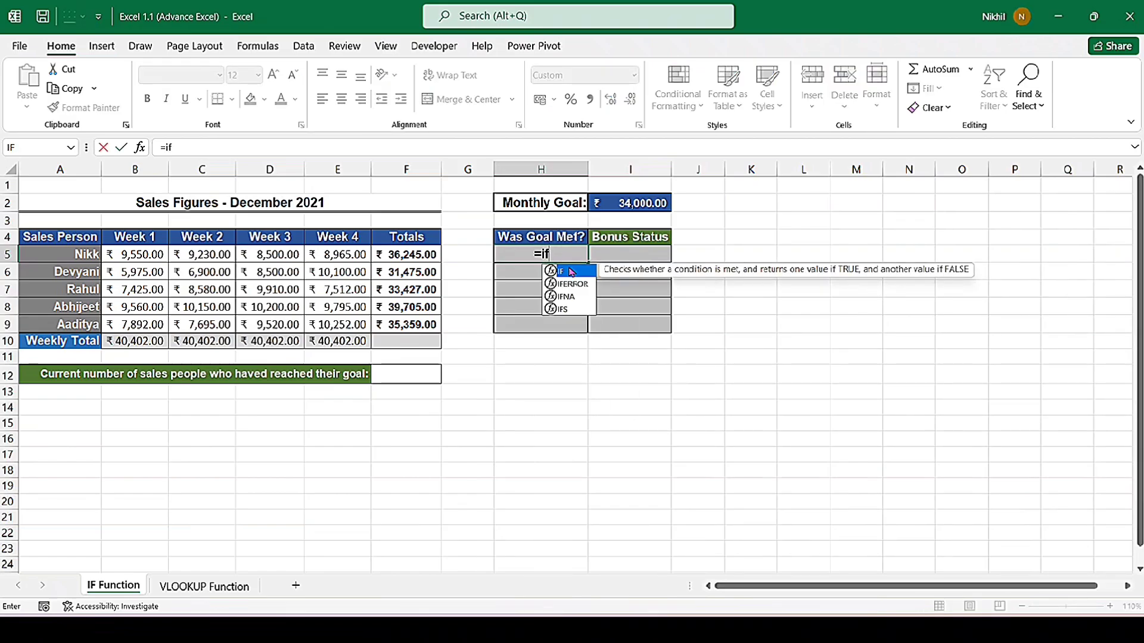
pyautogui.doubleClick(569, 269)
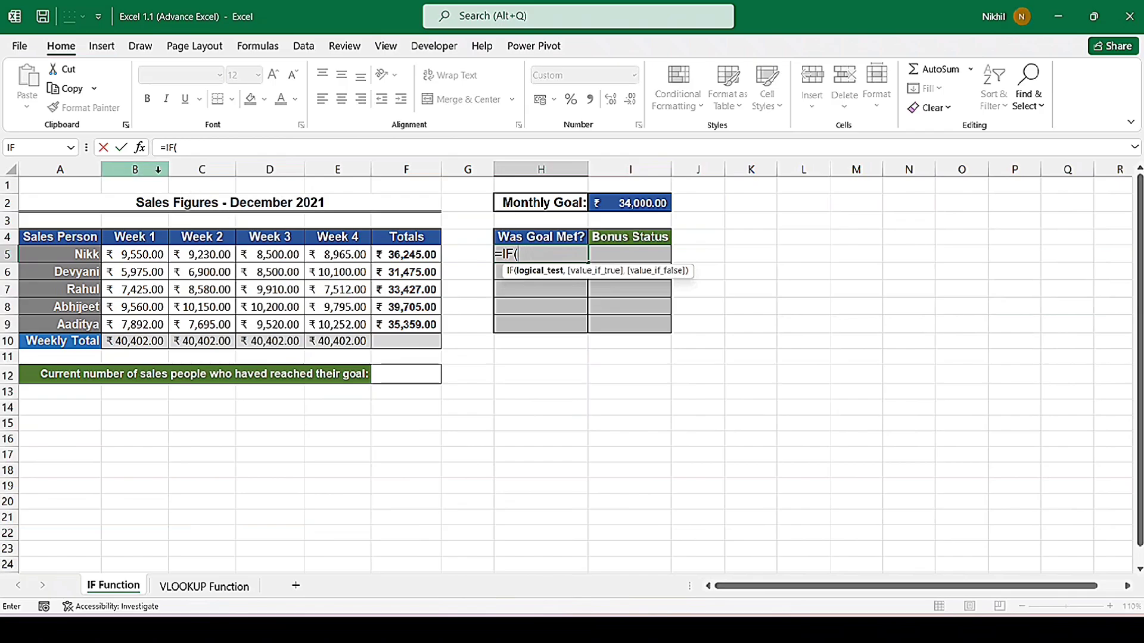
pyautogui.click(140, 148)
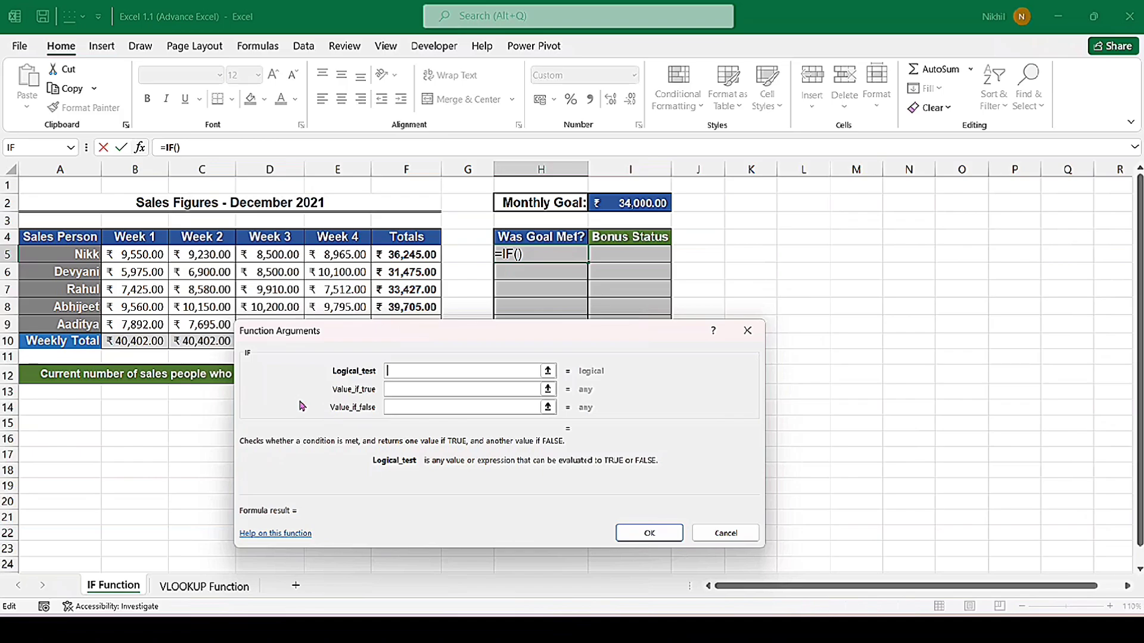
pyautogui.click(725, 533)
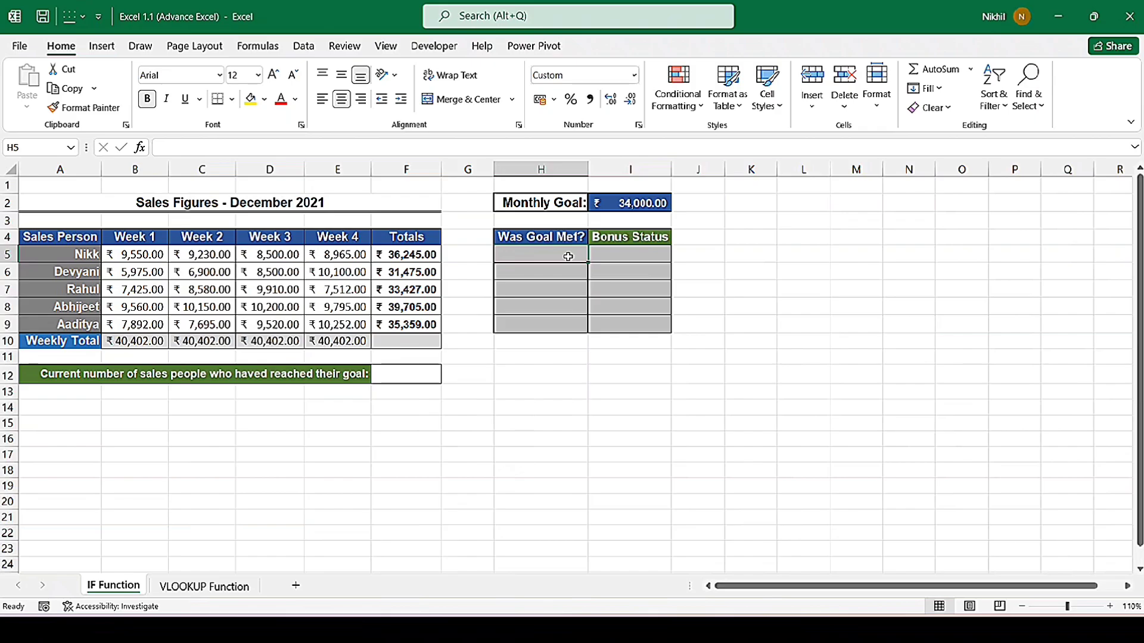
# Step: Insert a logical IF function in cell H5 with the logical test F5>=$I$2
pyautogui.click(276, 53)
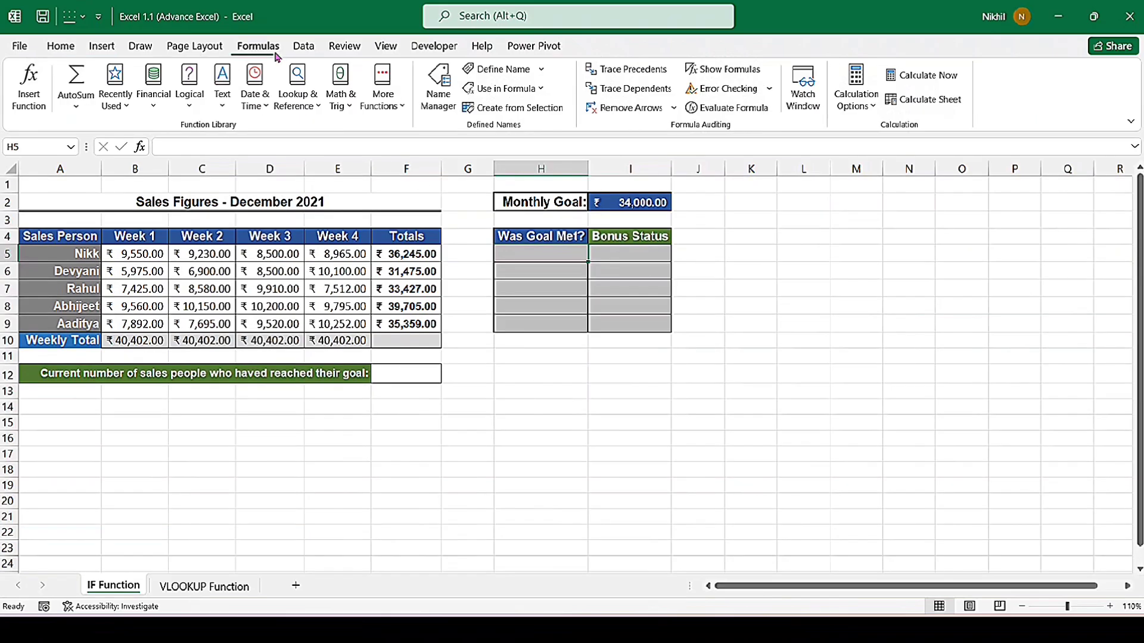
pyautogui.click(191, 110)
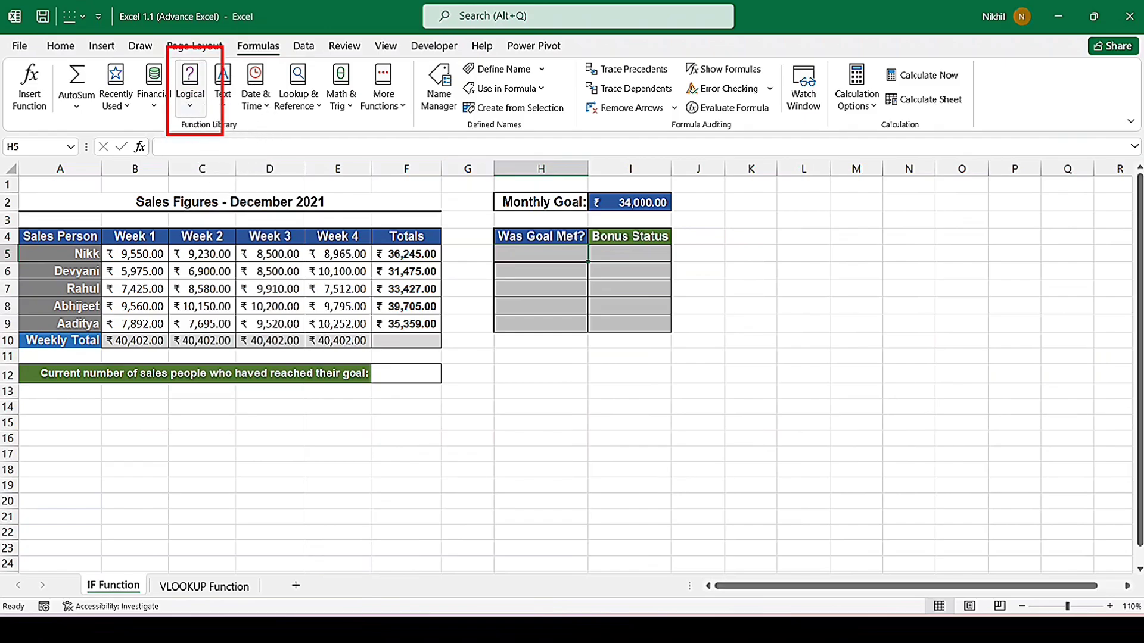
pyautogui.click(192, 109)
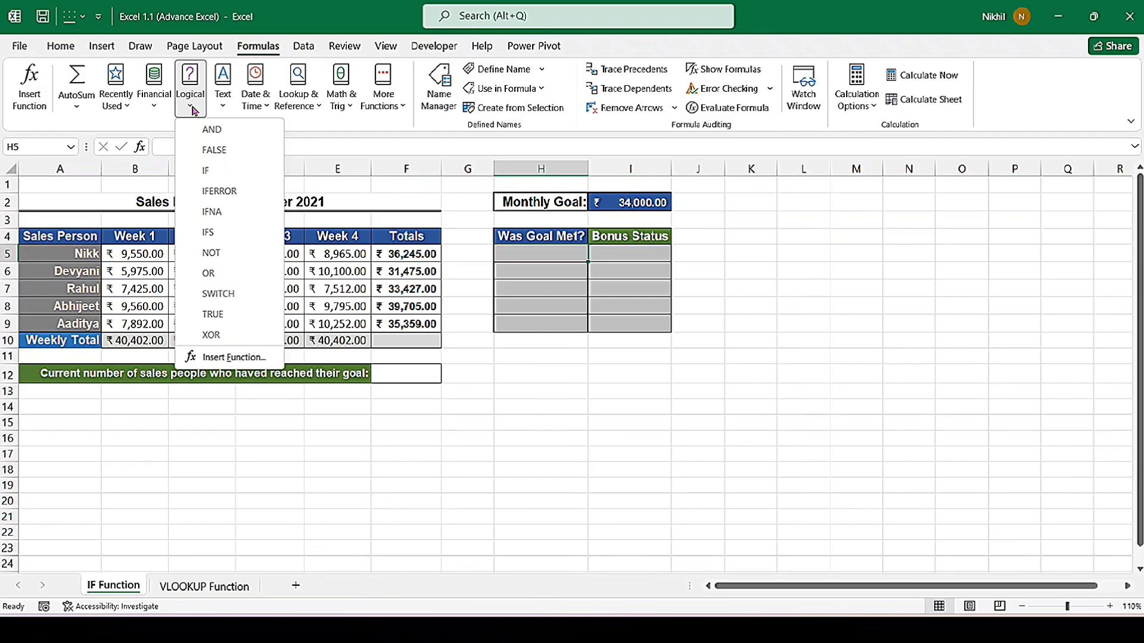
pyautogui.click(205, 173)
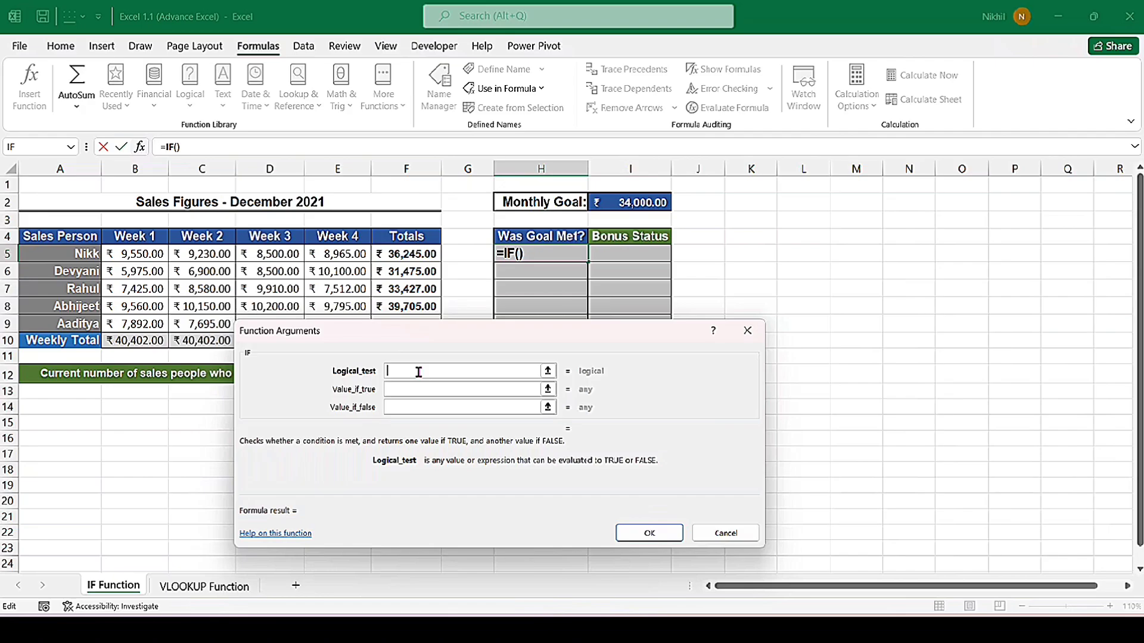
pyautogui.write('f5')
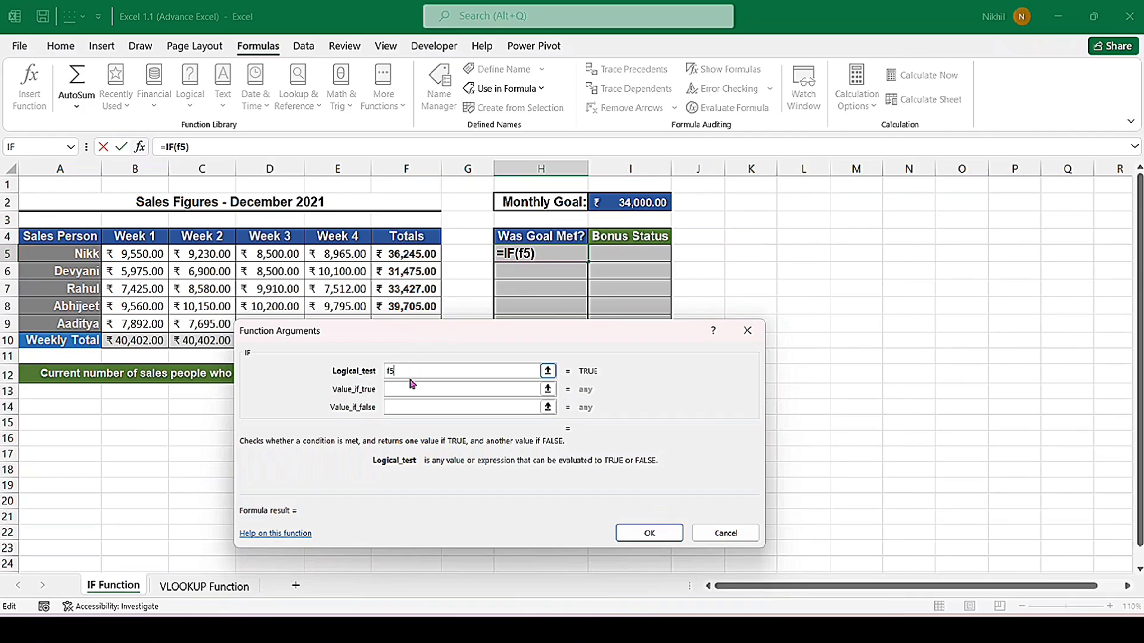
pyautogui.write('>=')
pyautogui.click(626, 202)
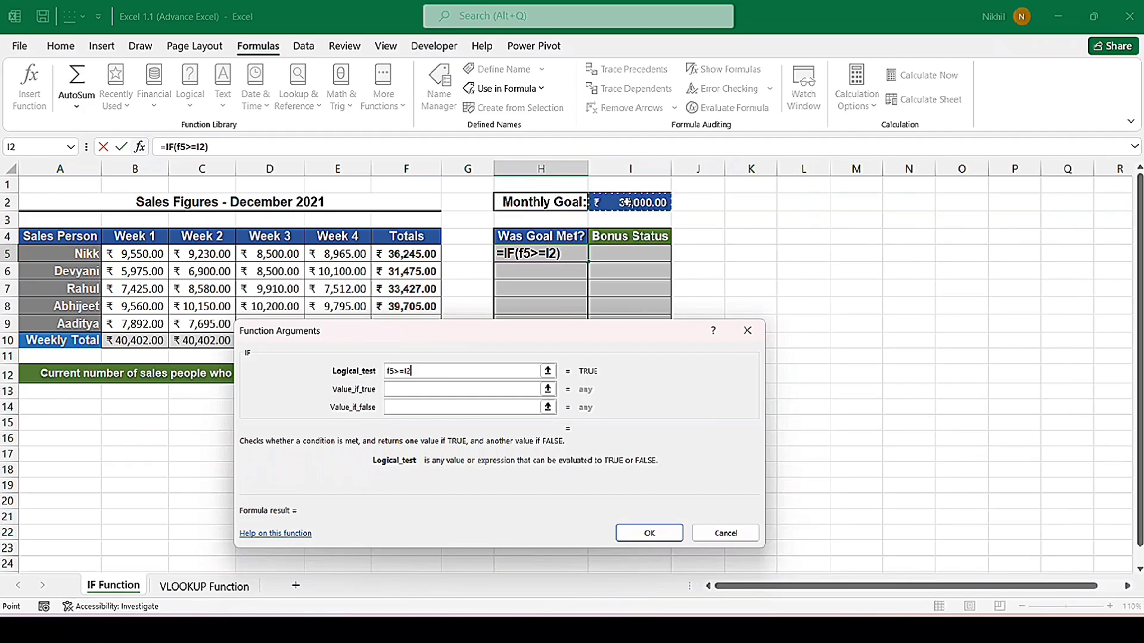
pyautogui.click(405, 371)
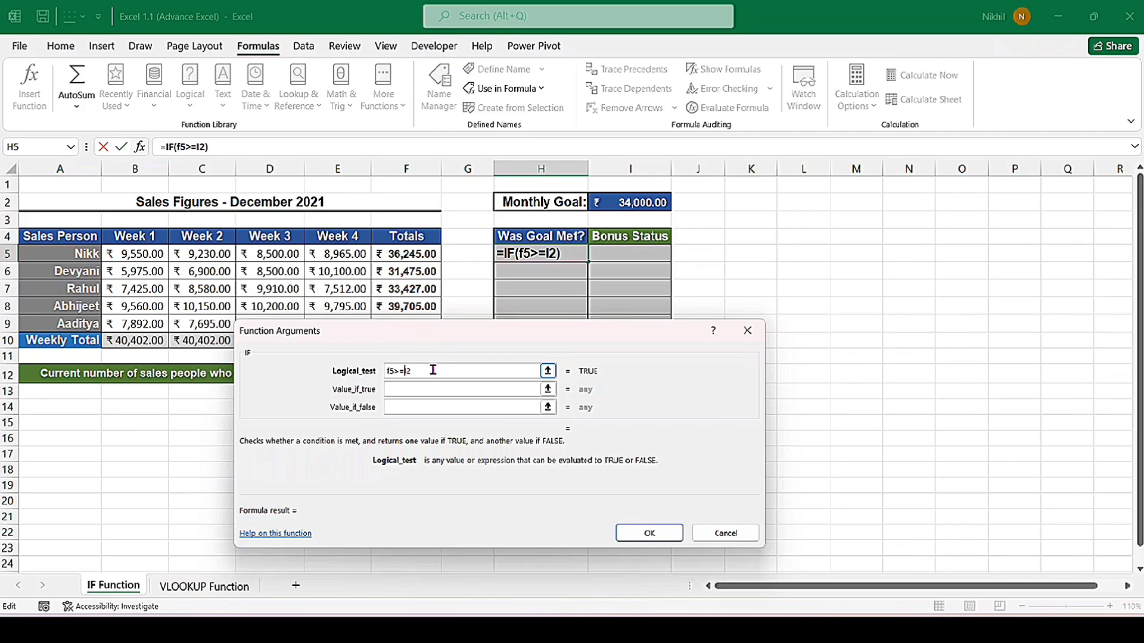
pyautogui.write('$I$')
# Step: Set the IF function's true value to "Yes" and its false value to "No", and apply it
pyautogui.click(417, 391)
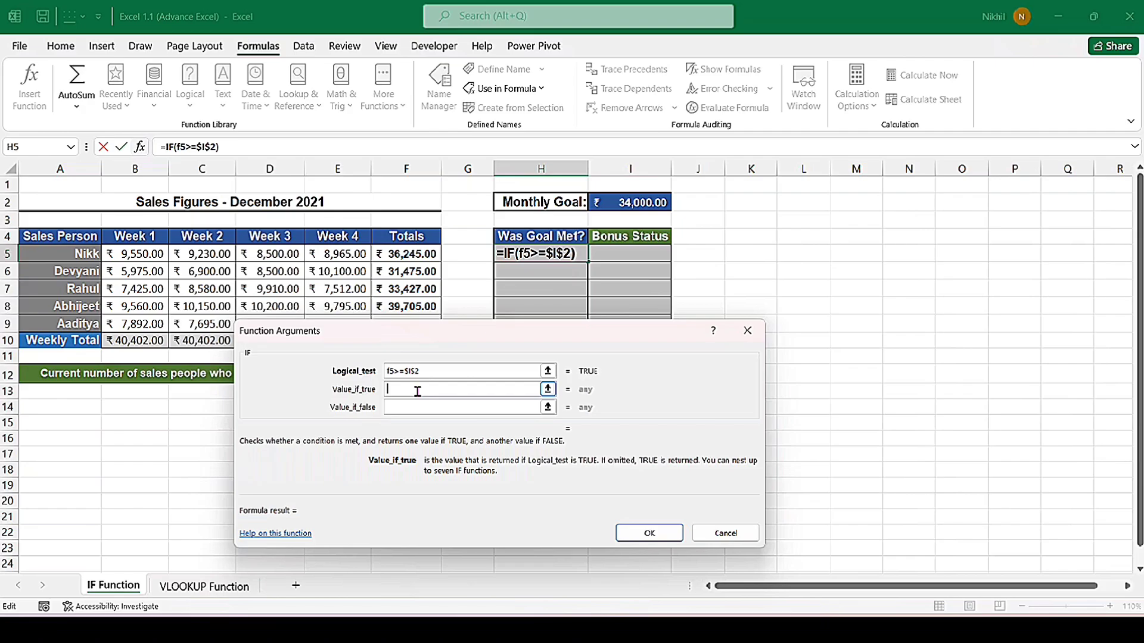
pyautogui.write('Yes')
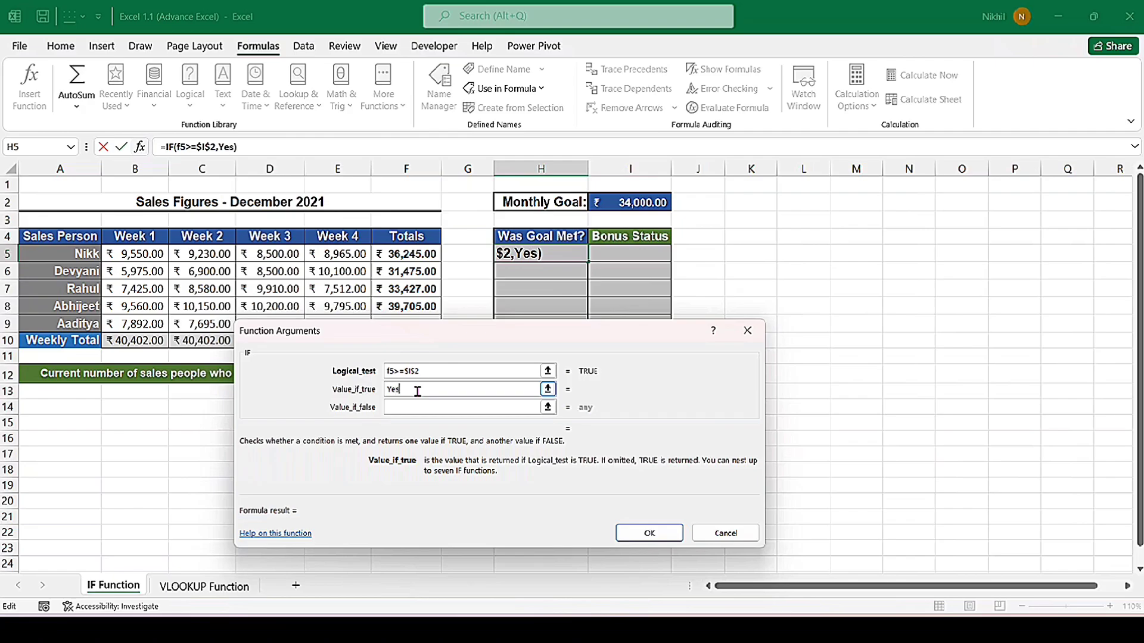
pyautogui.press('Tab')
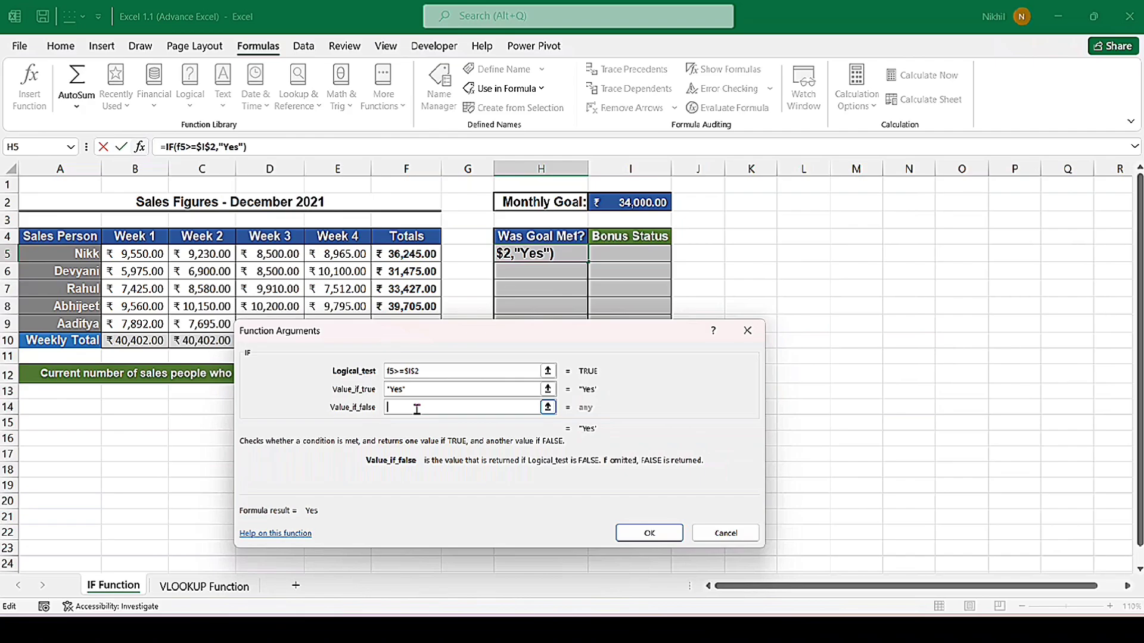
pyautogui.write('No')
pyautogui.click(648, 535)
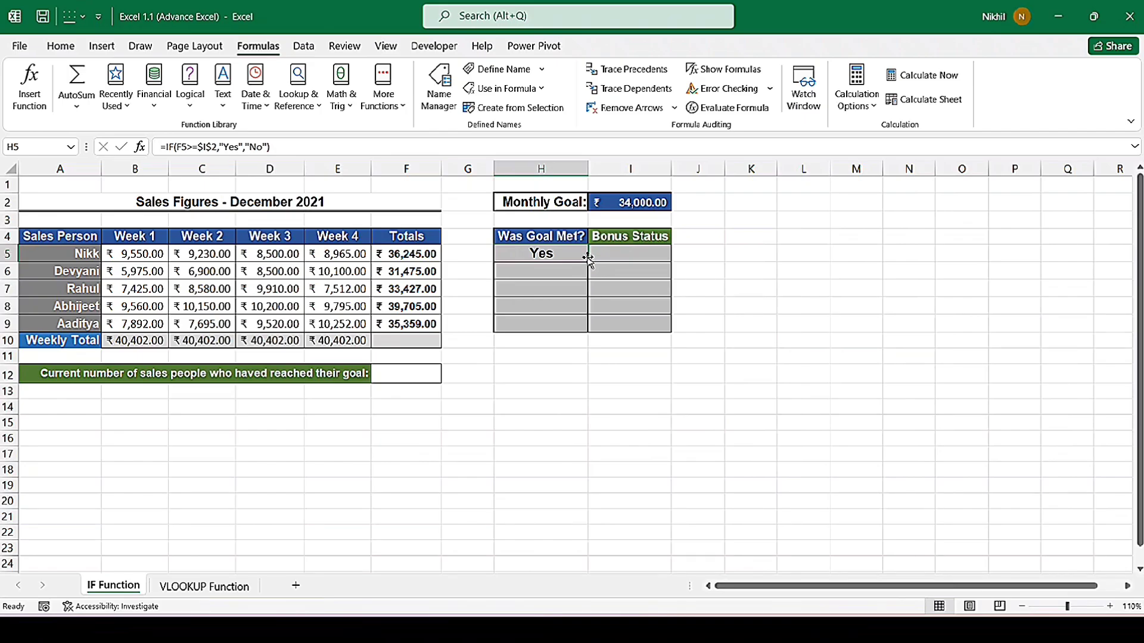
# Step: Copy the H5 formula down through H9 and check the copied formula in H6
pyautogui.moveTo(589, 263); pyautogui.dragTo(588, 331)
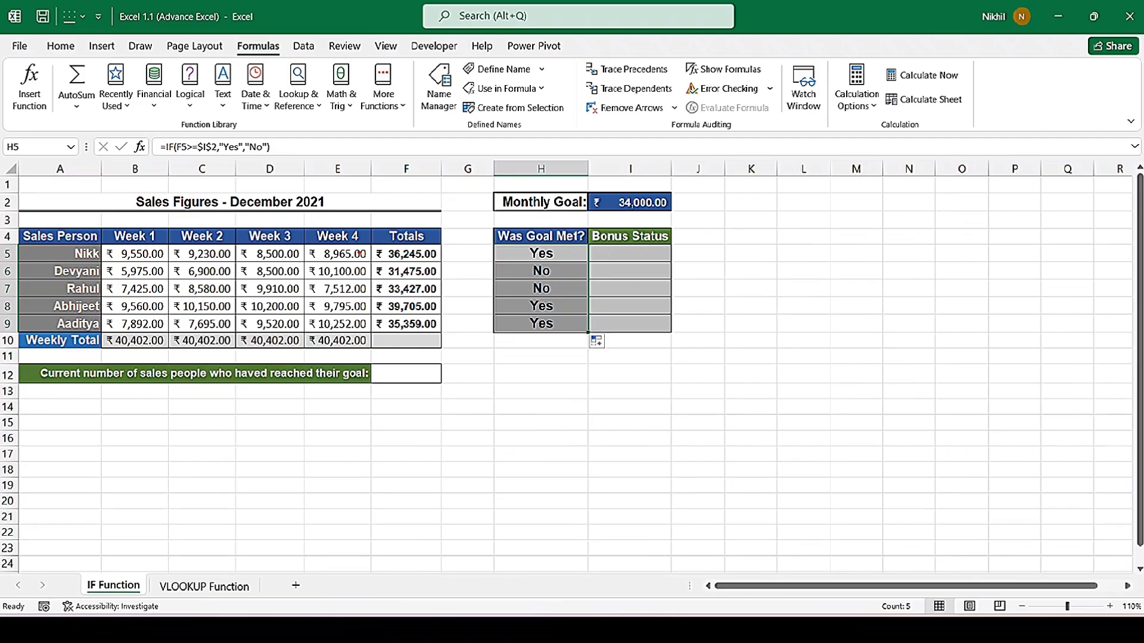
pyautogui.moveTo(360, 253); pyautogui.dragTo(453, 289)
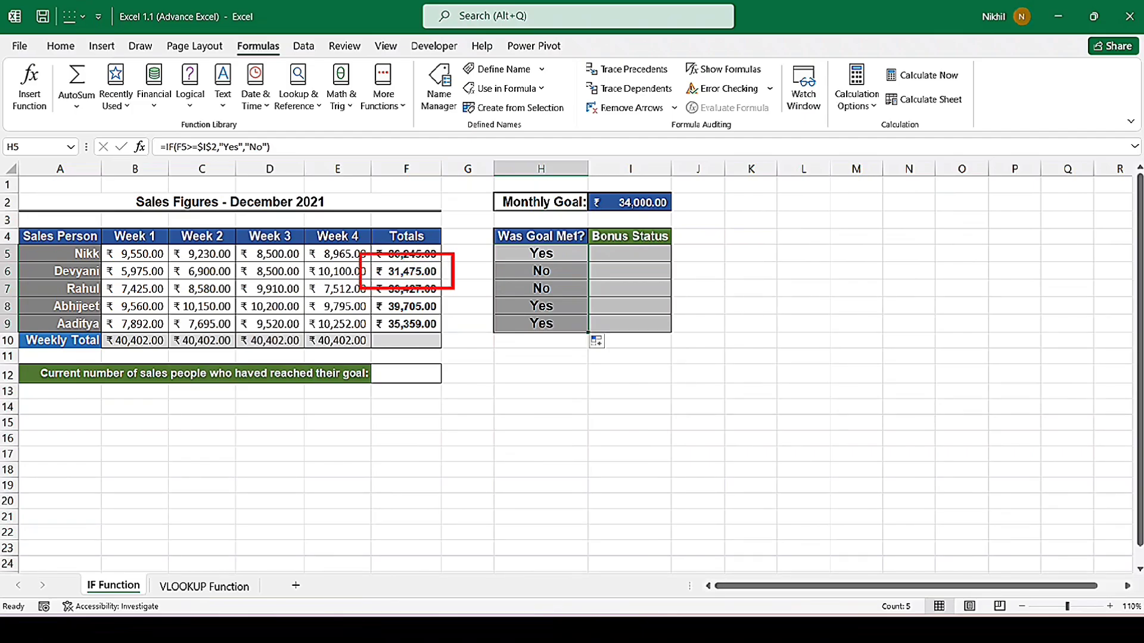
pyautogui.press('Escape')
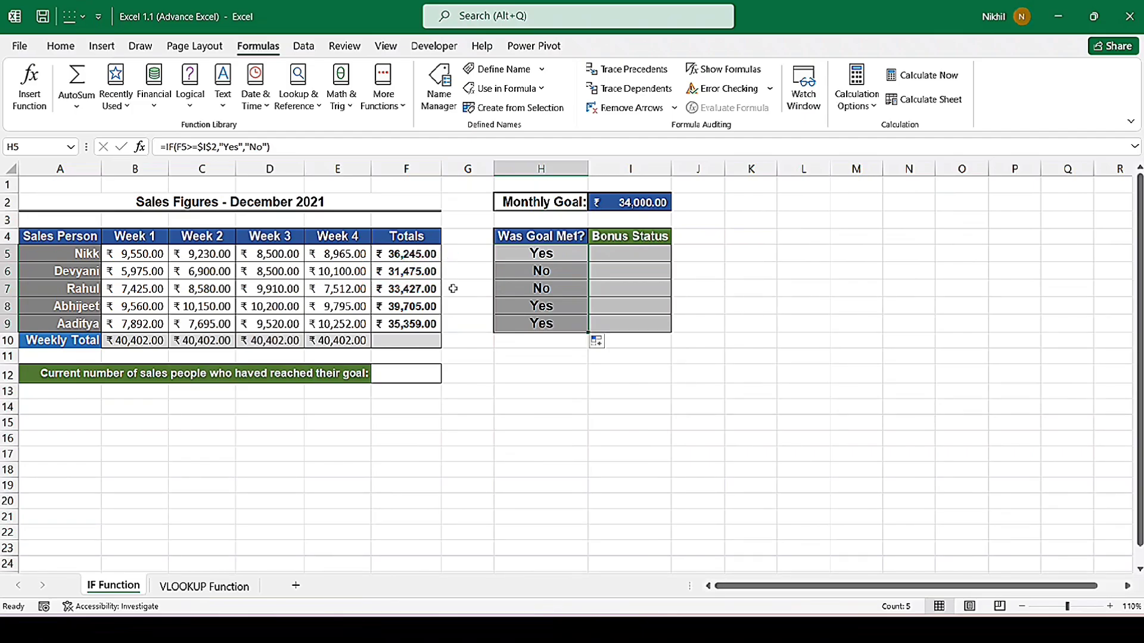
pyautogui.click(552, 271)
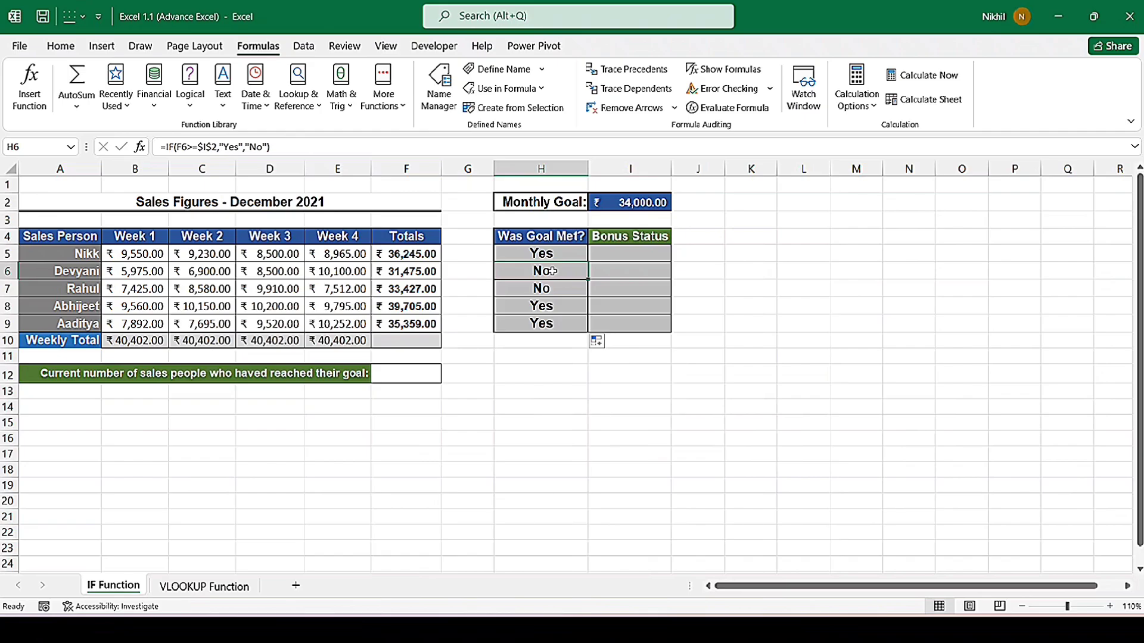
# Step: Name the monthly goal cell I2 "Target"
pyautogui.click(650, 204)
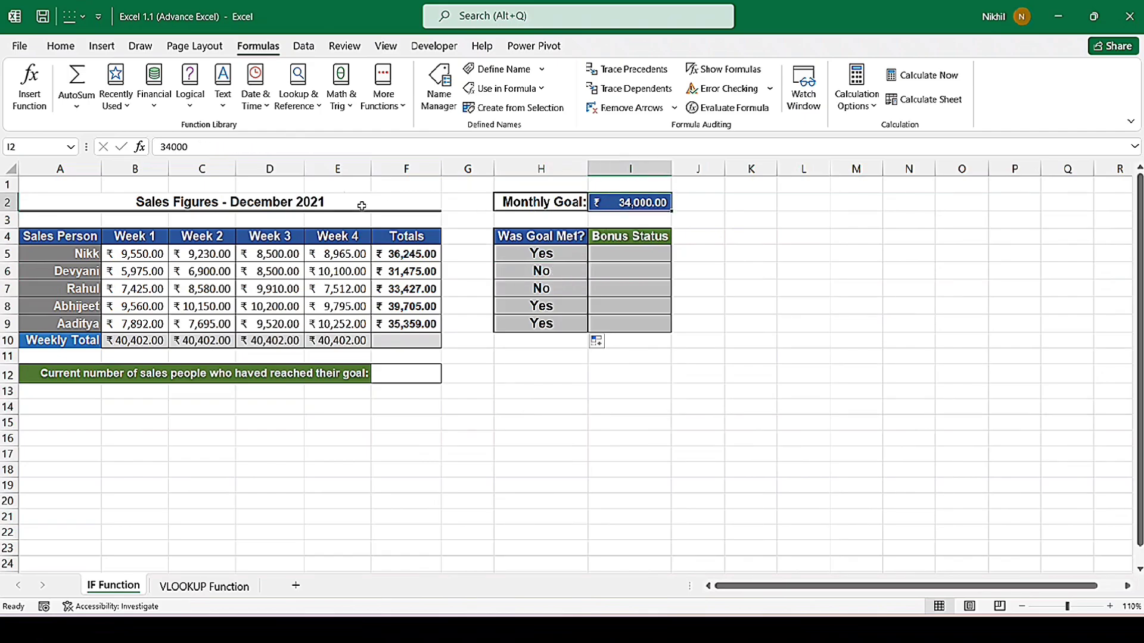
pyautogui.click(36, 146)
pyautogui.write('Target')
pyautogui.press('Return')
# Step: Replace the $I$2 reference in H5's IF formula with the named cell Target
pyautogui.doubleClick(540, 254)
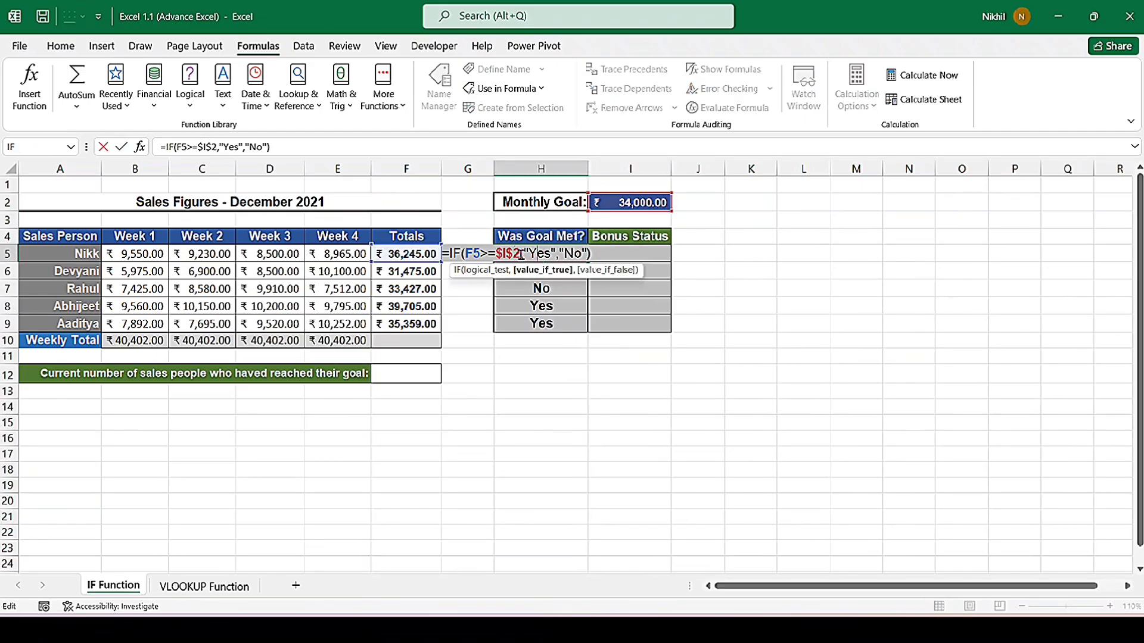
pyautogui.click(520, 255)
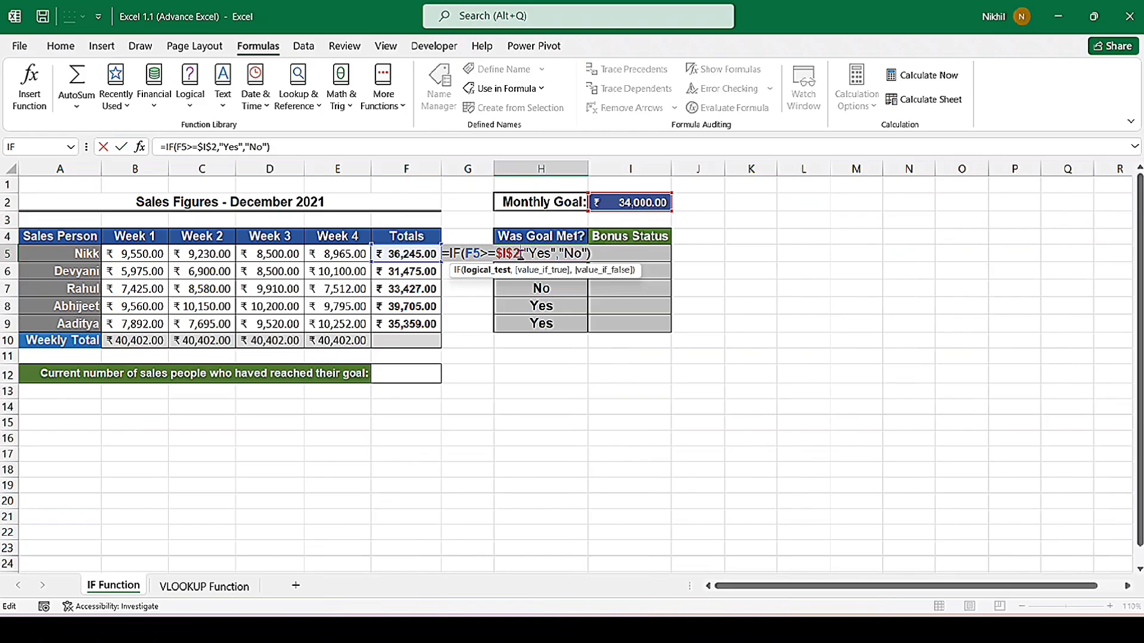
pyautogui.press('BackSpace')
pyautogui.press('BackSpace')
pyautogui.press('BackSpace')
pyautogui.press('BackSpace')
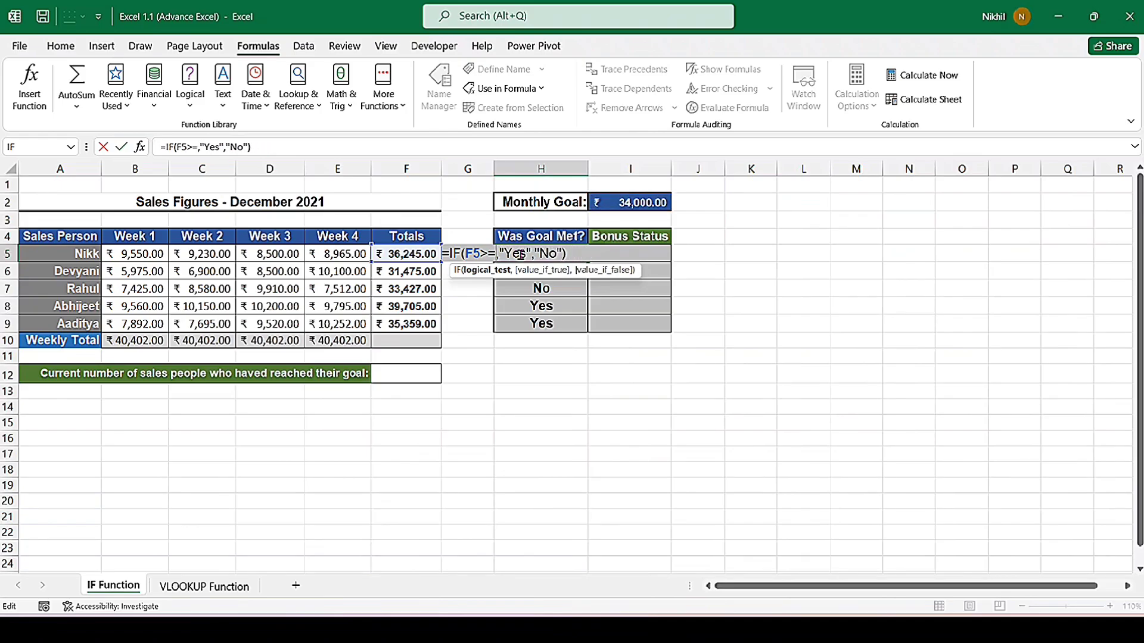
pyautogui.write('Target')
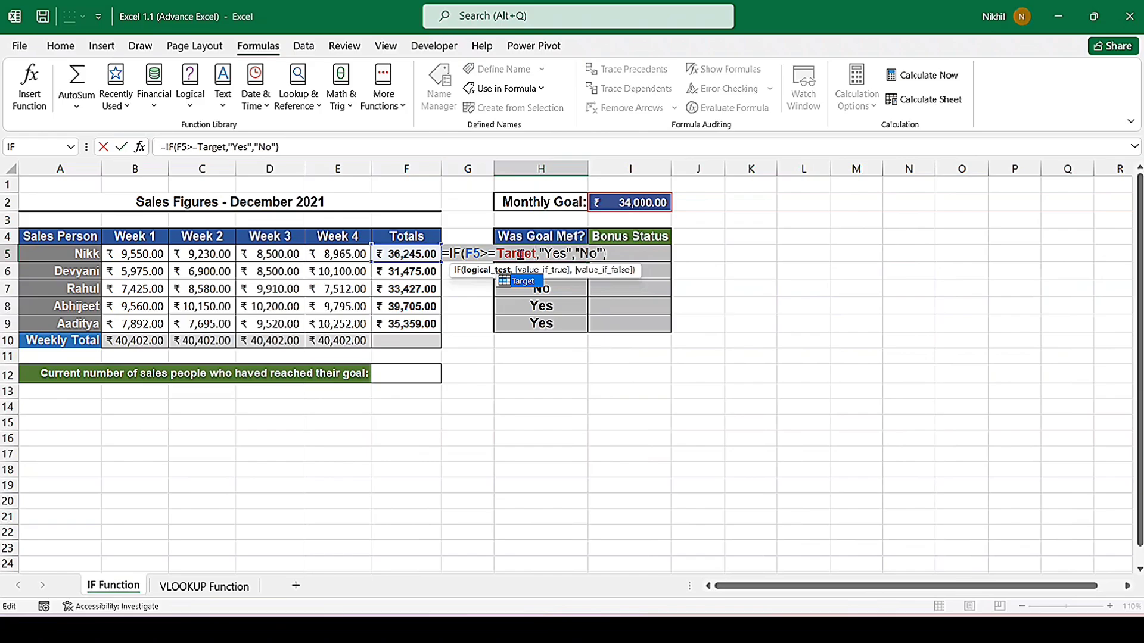
pyautogui.press('Return')
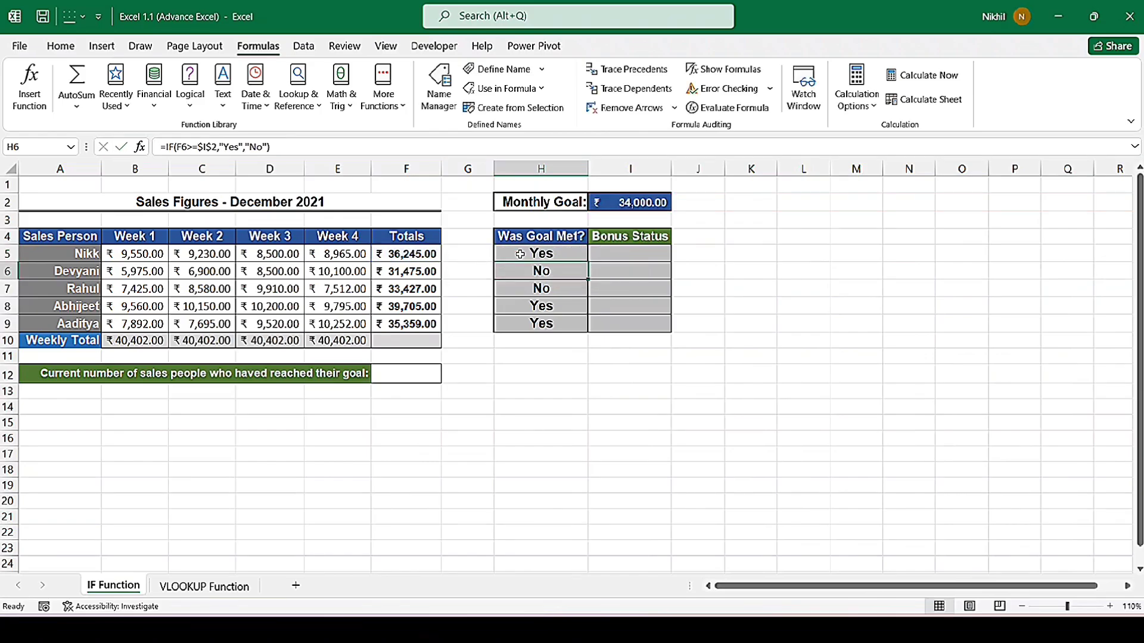
# Step: Copy the updated Target formula from H5 down through H9 and check the formula in H6
pyautogui.click(579, 255)
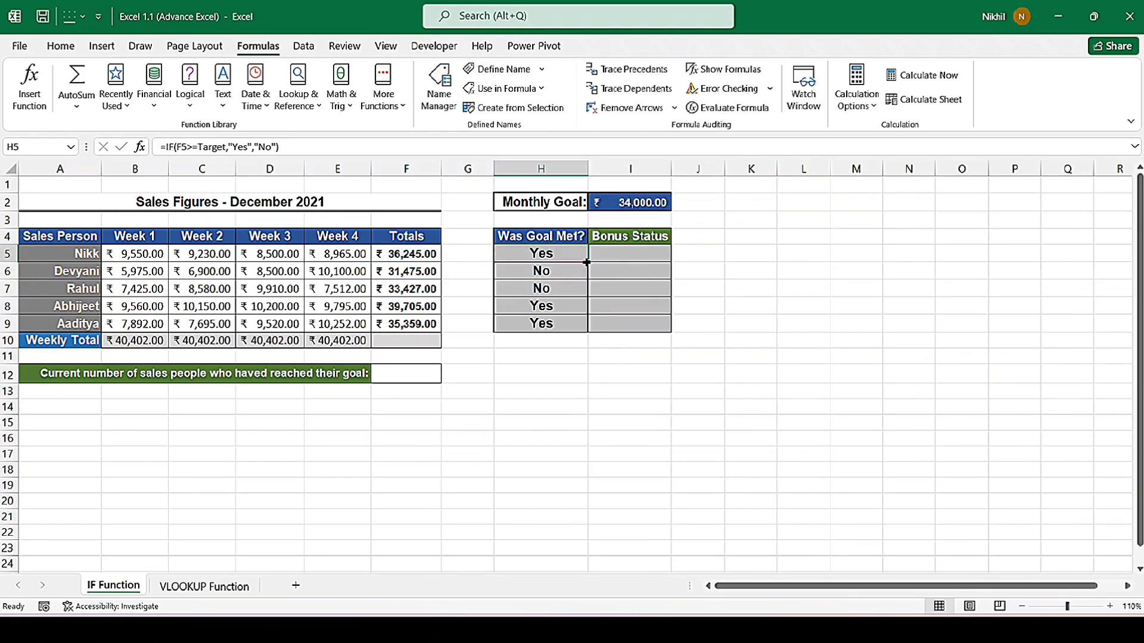
pyautogui.moveTo(587, 262); pyautogui.dragTo(590, 331)
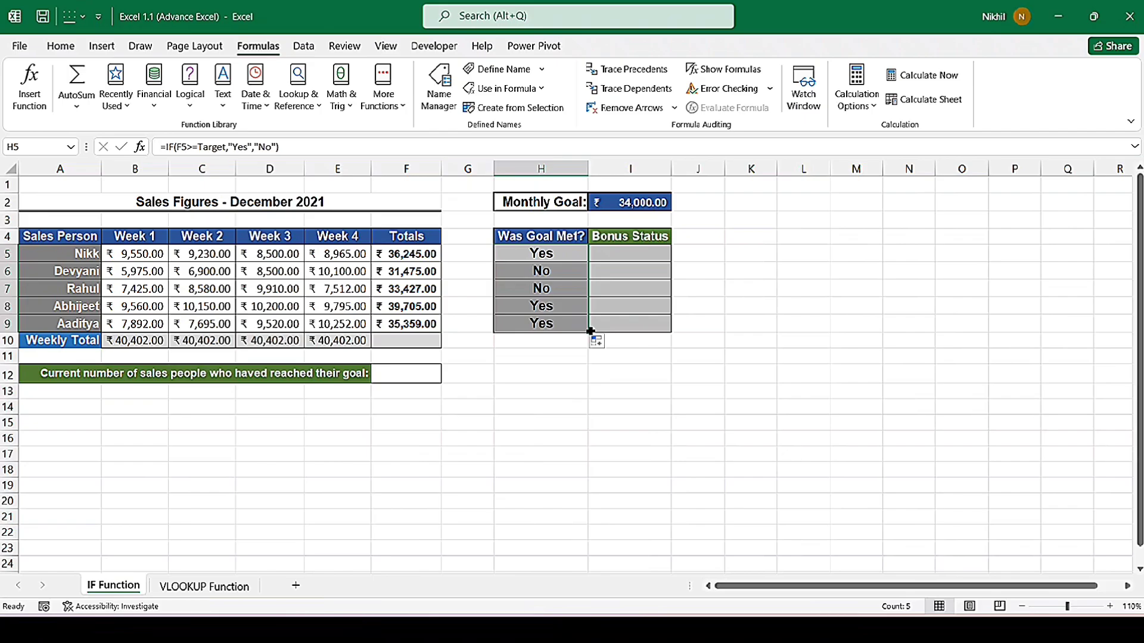
pyautogui.doubleClick(558, 271)
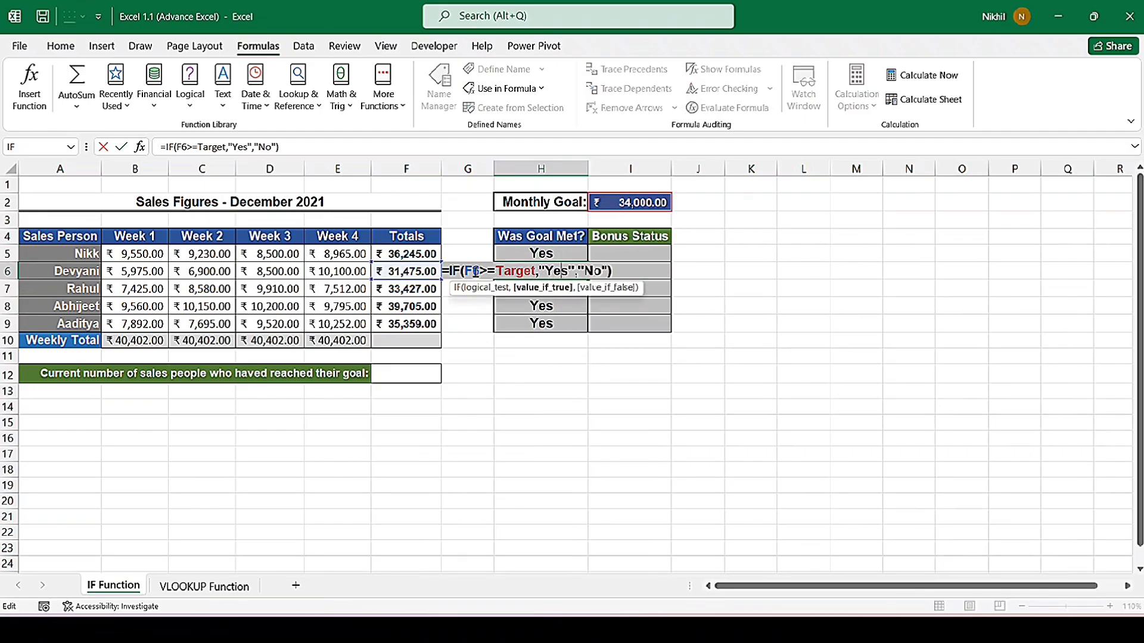
pyautogui.press('Return')
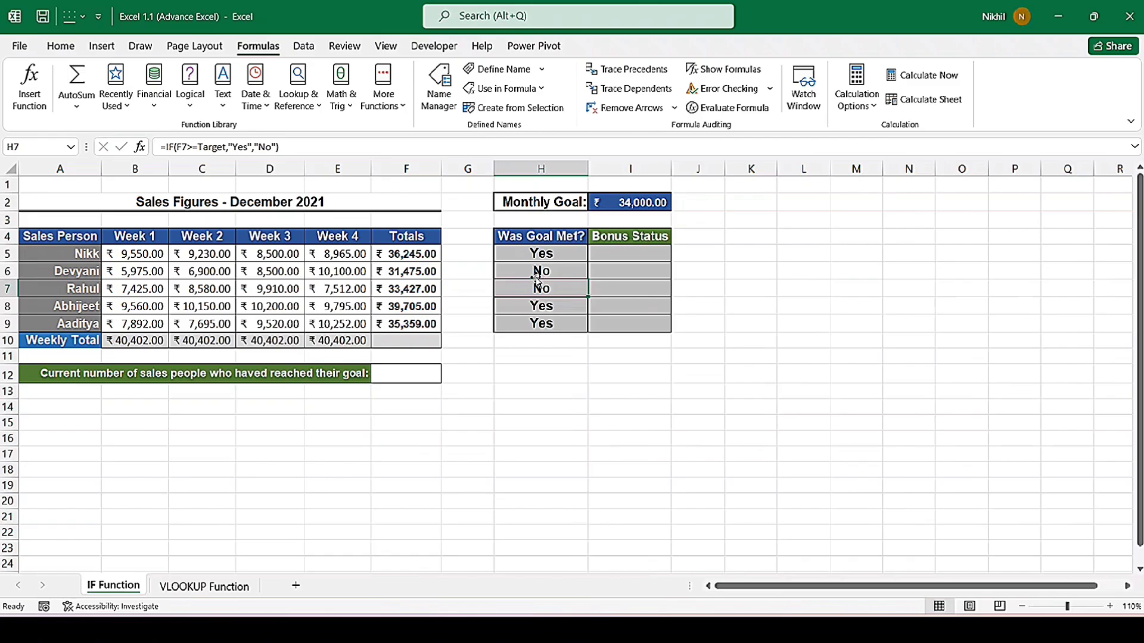